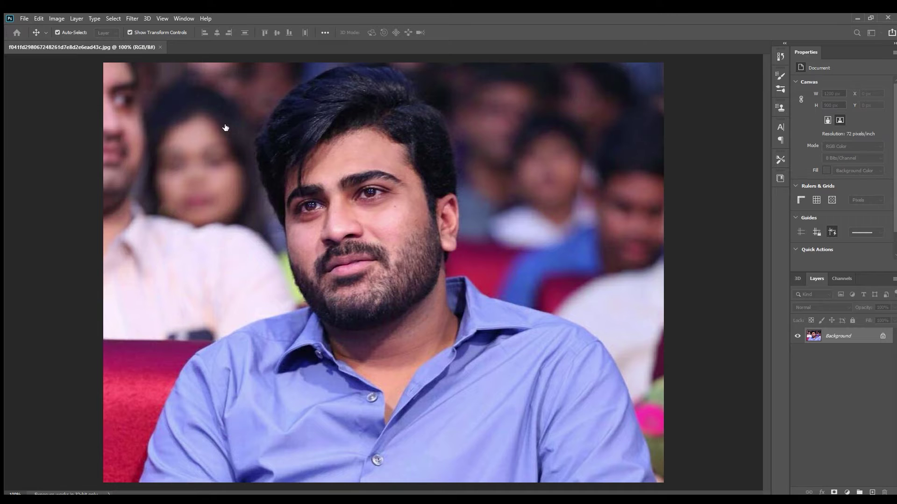
Create a blank document, then Quick Select the man's hair, head and shirt in the portrait photo
key("ctrl+alt+n")
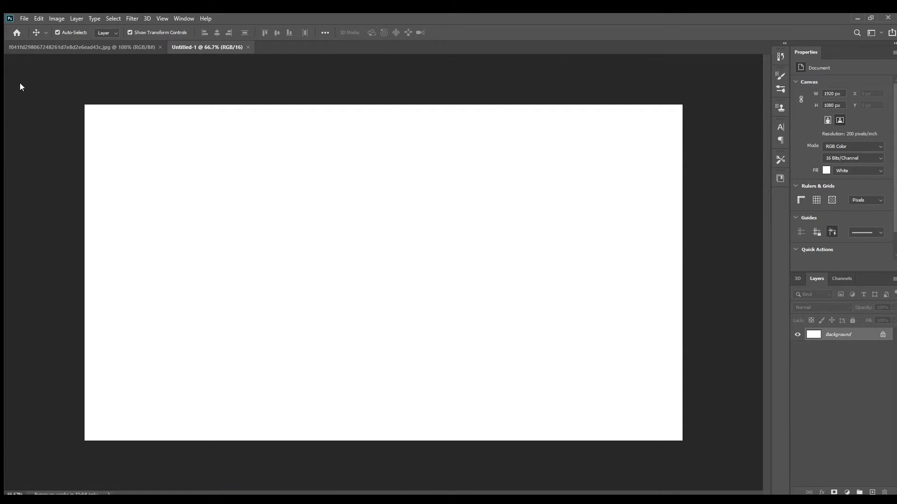
left_click(108, 46)
key("w")
left_click(77, 32)
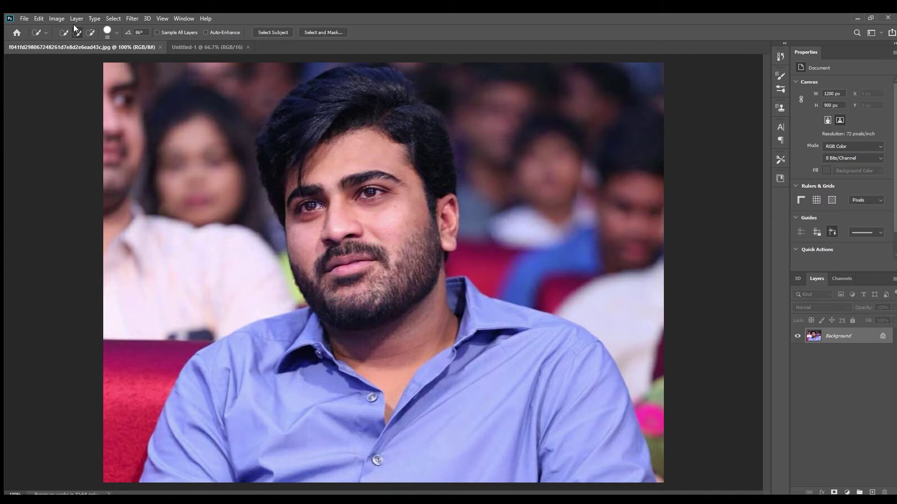
mouse_move(315, 84)
left_mouse_down()
mouse_move(372, 98)
mouse_move(334, 276)
mouse_move(461, 291)
mouse_move(560, 354)
left_mouse_up()
Refine the selection: add the man's ear and remove stray background above his hair
key("alt")
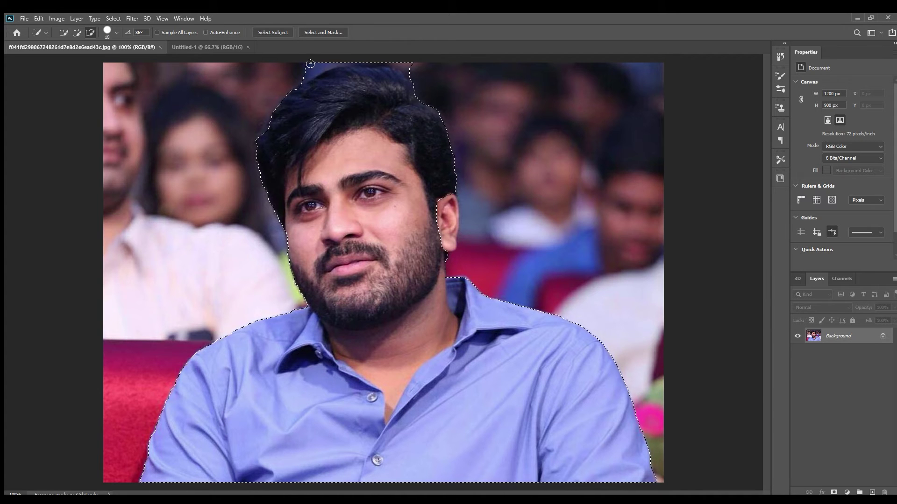
left_click_drag(398, 65, 366, 70)
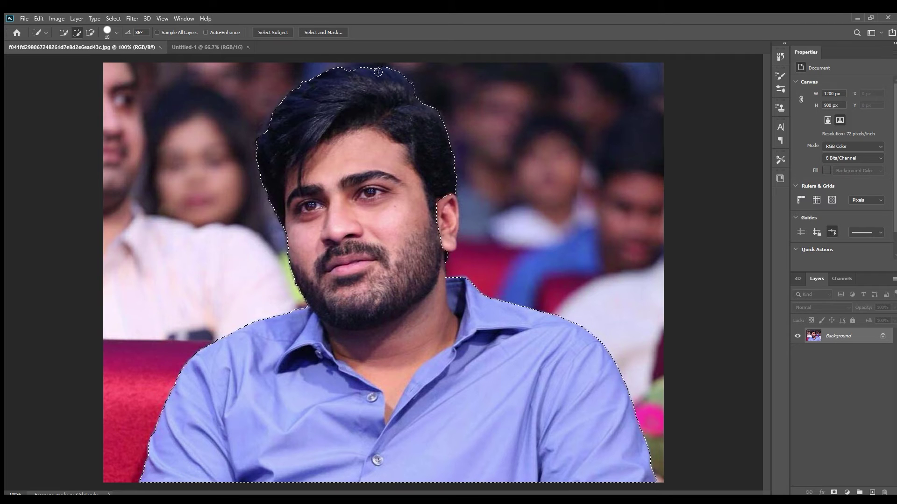
left_click_drag(445, 191, 447, 234)
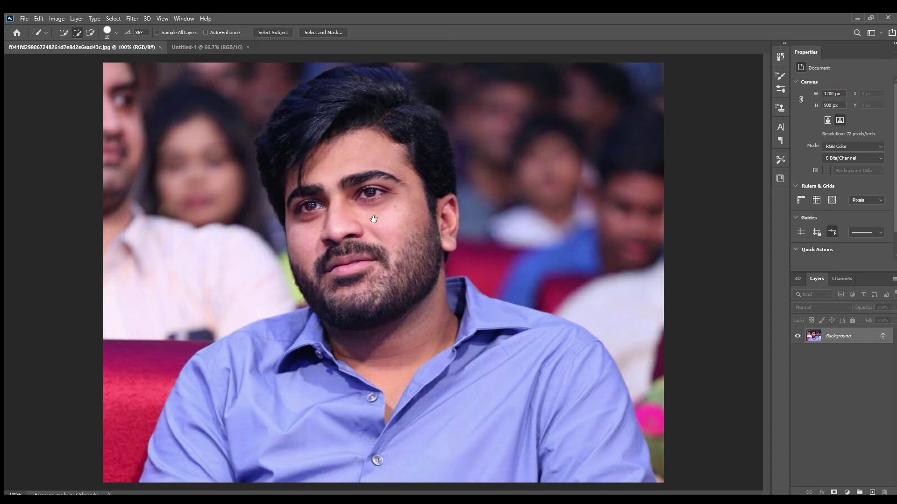
left_click(369, 71)
key("alt")
left_click(355, 57, "alt")
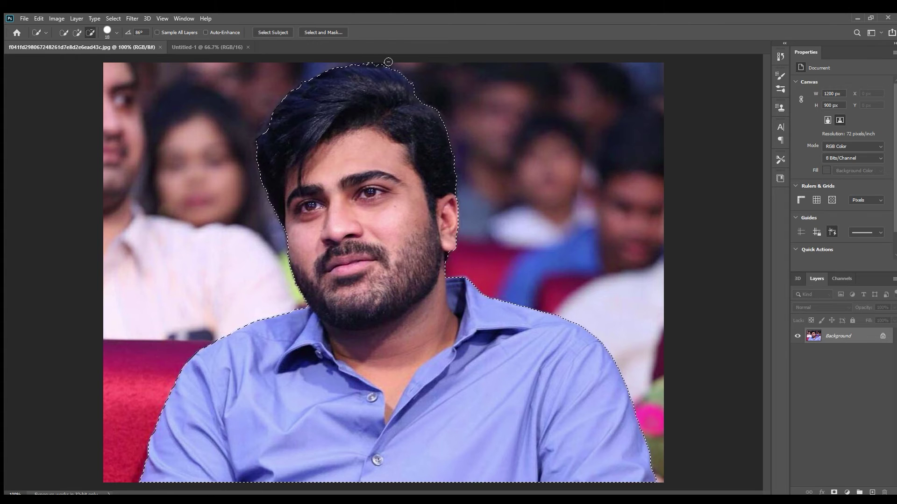
key("ctrl+z")
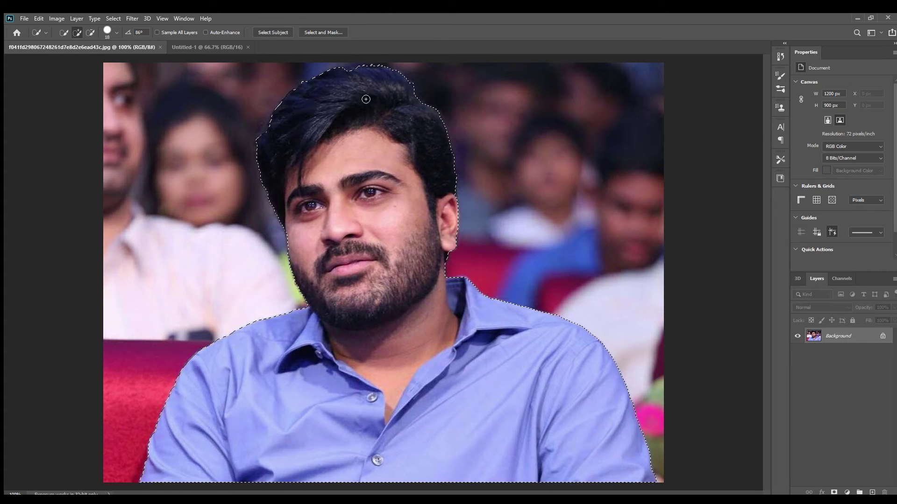
left_click(89, 32)
left_click(374, 60)
Paste the man into Untitled-1, move him right and enlarge him upward
left_click(207, 46)
key("ctrl+v")
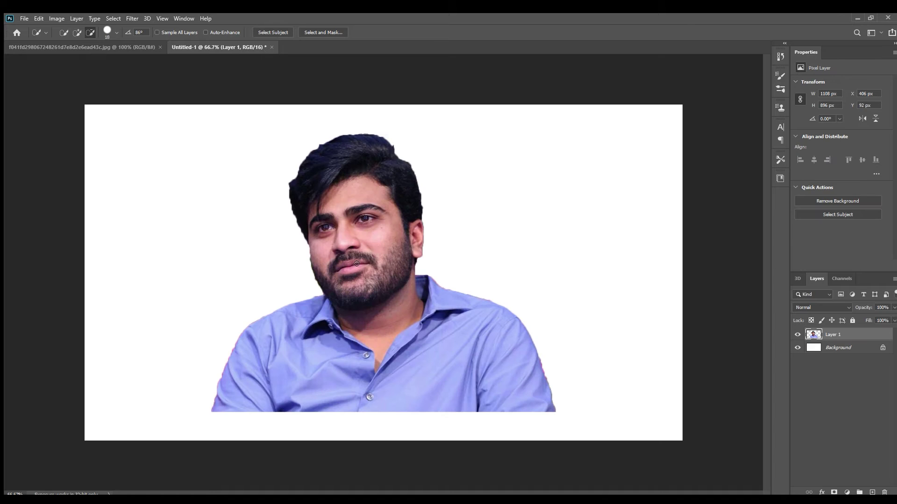
key("v")
left_click_drag(346, 262, 497, 263)
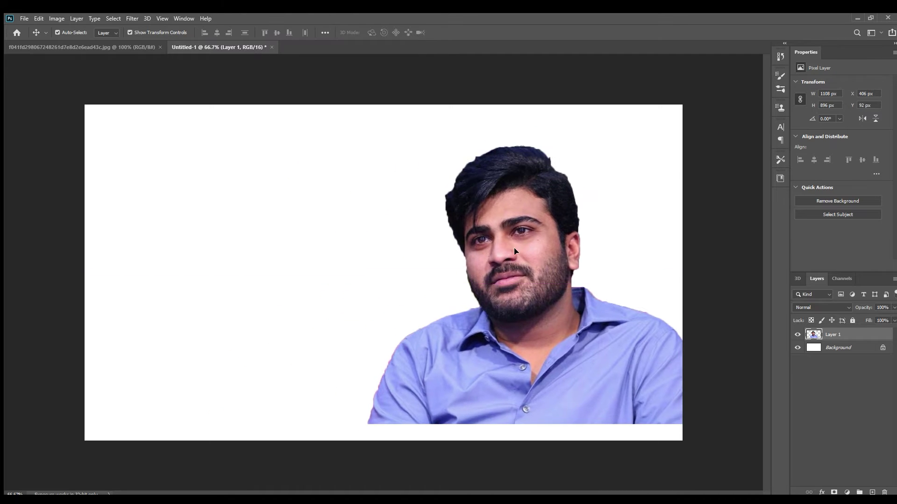
left_click_drag(521, 161, 528, 125)
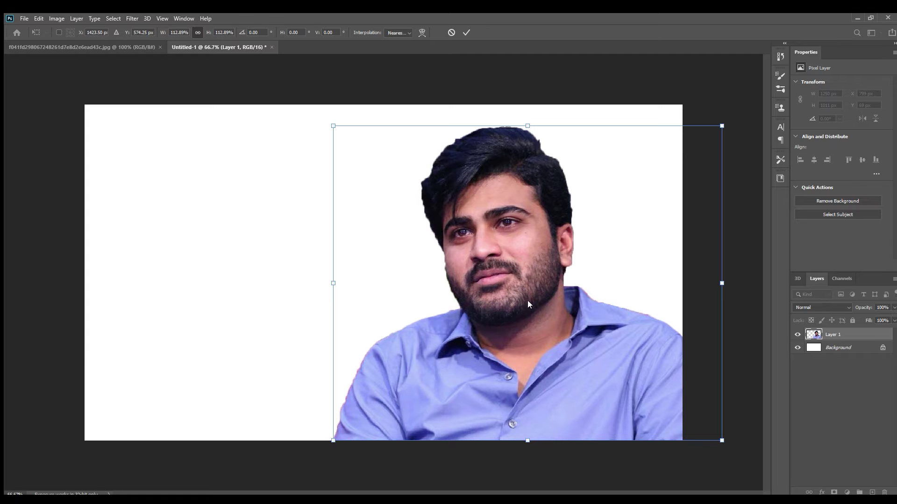
Try a Warp transform on the man to reshape his hair
right_click(452, 254)
left_click(486, 295)
mouse_move(485, 296)
left_mouse_down()
mouse_move(475, 246)
mouse_move(571, 251)
mouse_move(537, 254)
left_mouse_up()
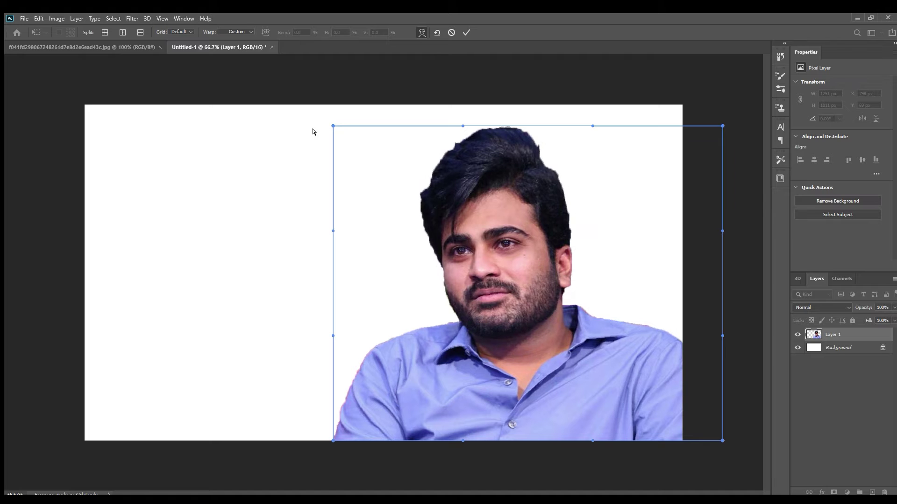
mouse_move(333, 127)
left_mouse_down()
mouse_move(338, 132)
mouse_move(317, 98)
left_mouse_up()
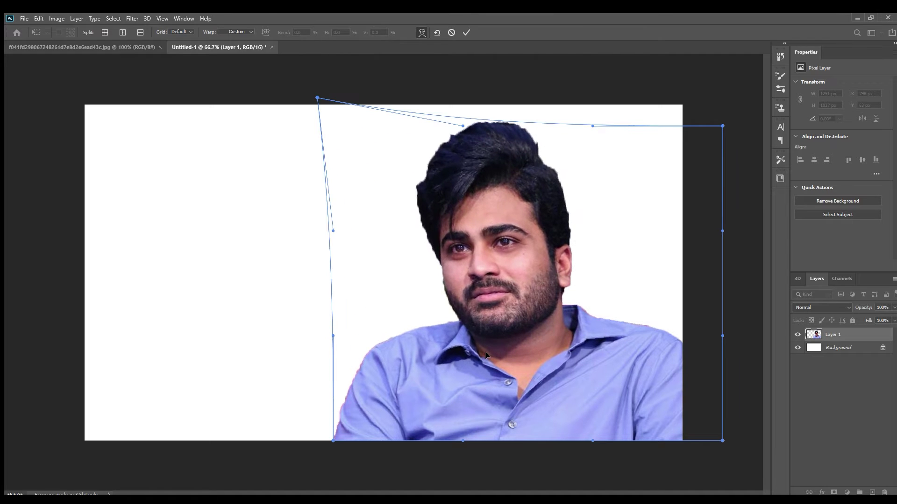
left_click_drag(720, 332, 653, 254)
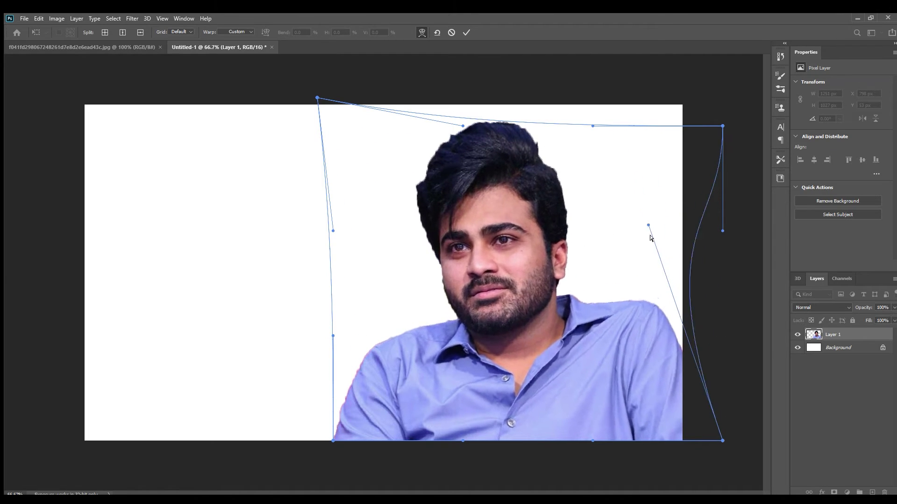
mouse_move(333, 335)
left_mouse_down()
mouse_move(321, 199)
mouse_move(330, 197)
left_mouse_up()
left_click_drag(463, 126, 460, 167)
Undo the warp, scale the man to about 106%, shift him slightly left and commit
key("ctrl+z")
key("ctrl+z")
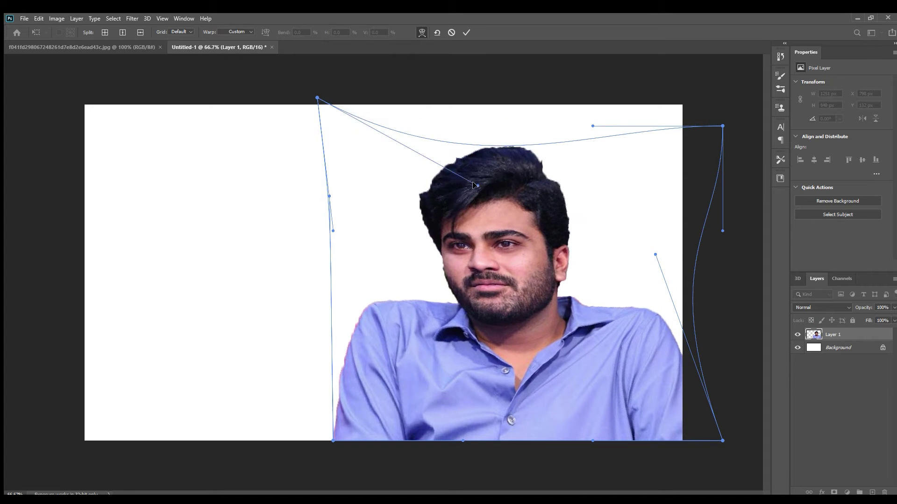
key("ctrl+z")
key("ctrl+z")
key("ctrl+z")
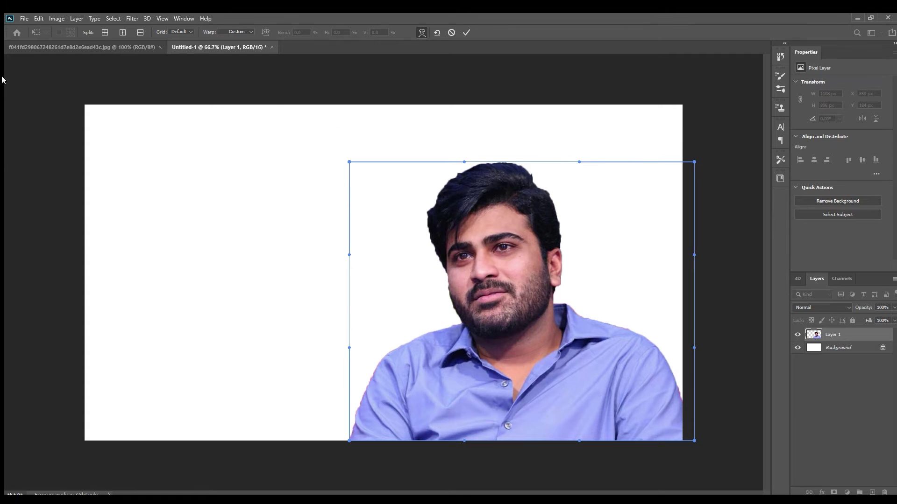
key("ctrl+z")
left_click_drag(521, 160, 521, 144)
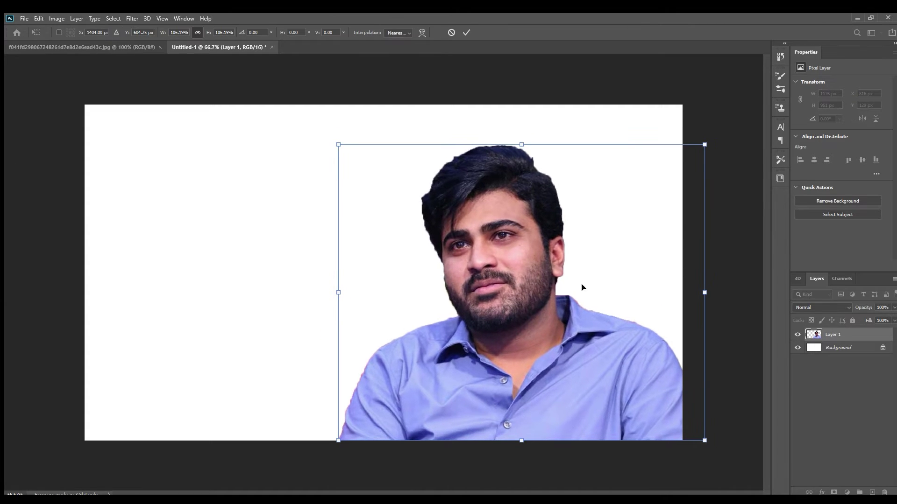
left_click_drag(421, 229, 410, 229)
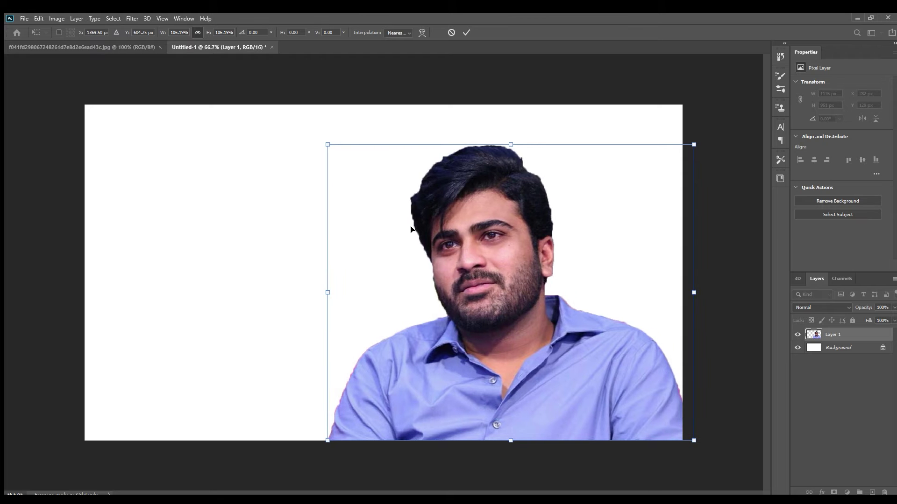
key("Return")
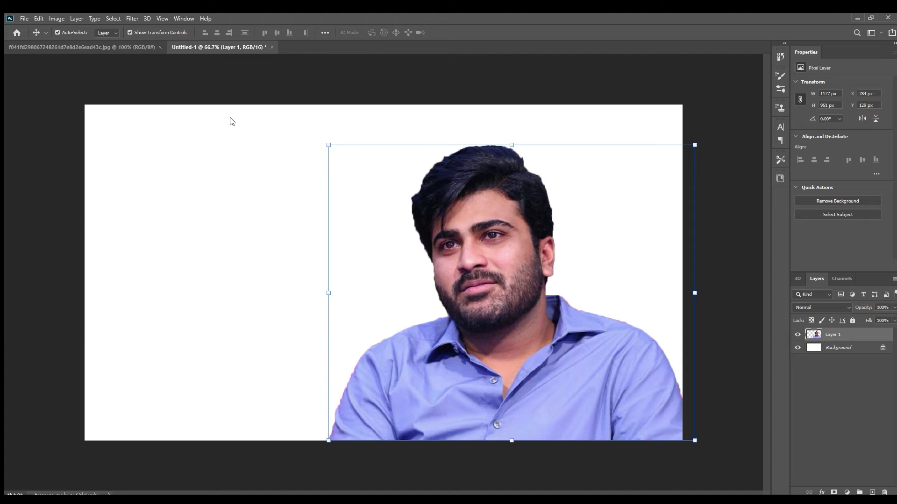
Paste the purple-blue gradient image into the thumbnail document as a new layer
key("m")
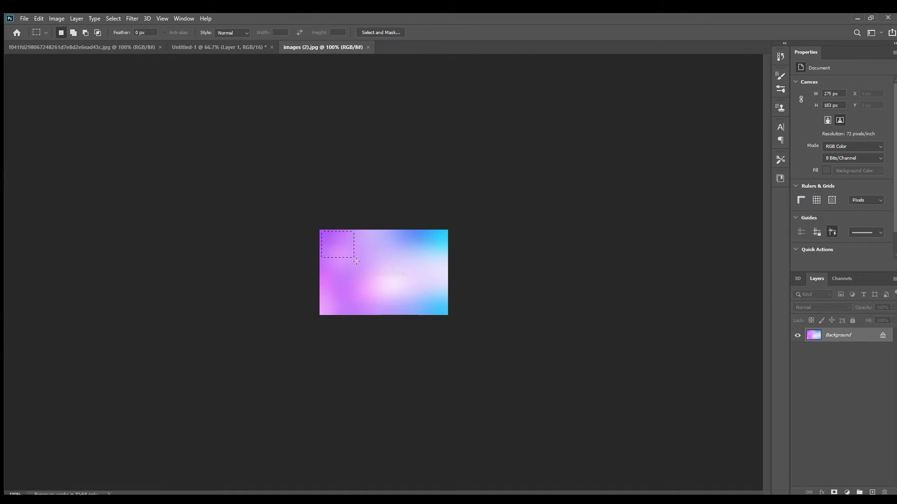
left_click(357, 261)
left_click(82, 47)
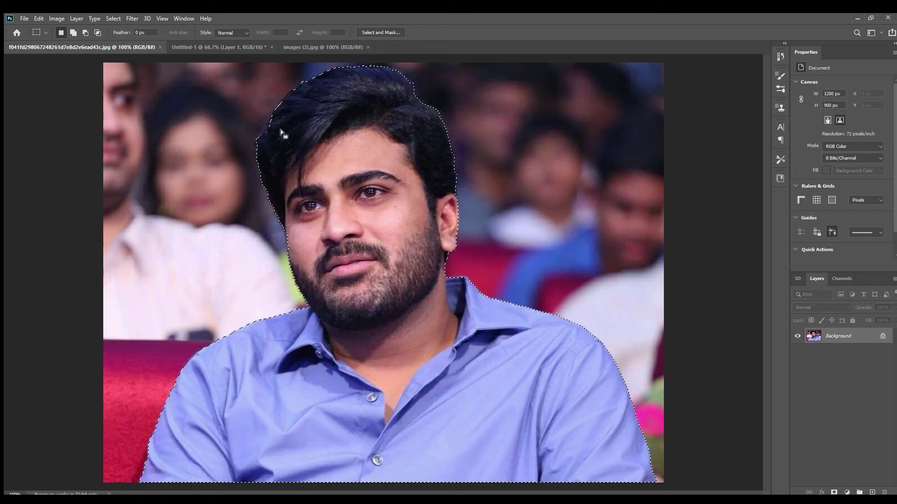
key("ctrl+Tab")
key("ctrl+v")
Stretch the gradient across the whole canvas and move Layer 2 beneath the man
key("ctrl+t")
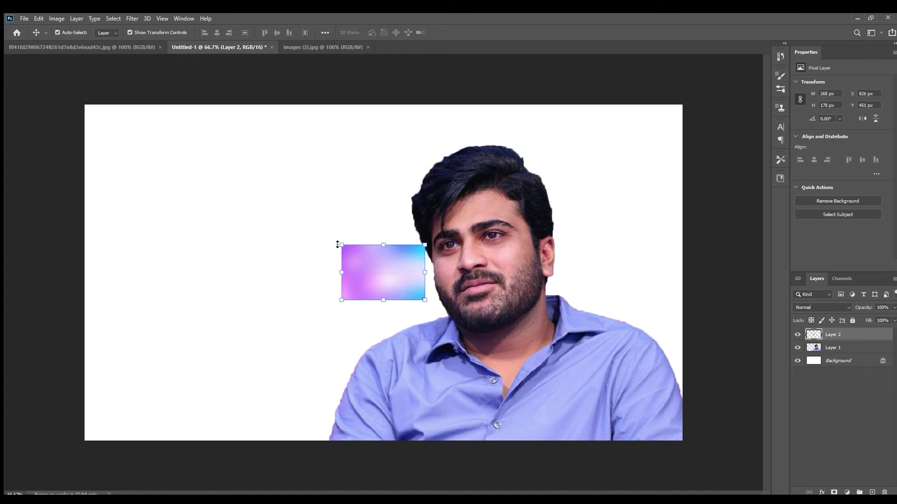
mouse_move(338, 244)
left_mouse_down()
mouse_move(132, 124)
mouse_move(126, 102)
left_mouse_up()
left_click_drag(428, 300, 685, 474)
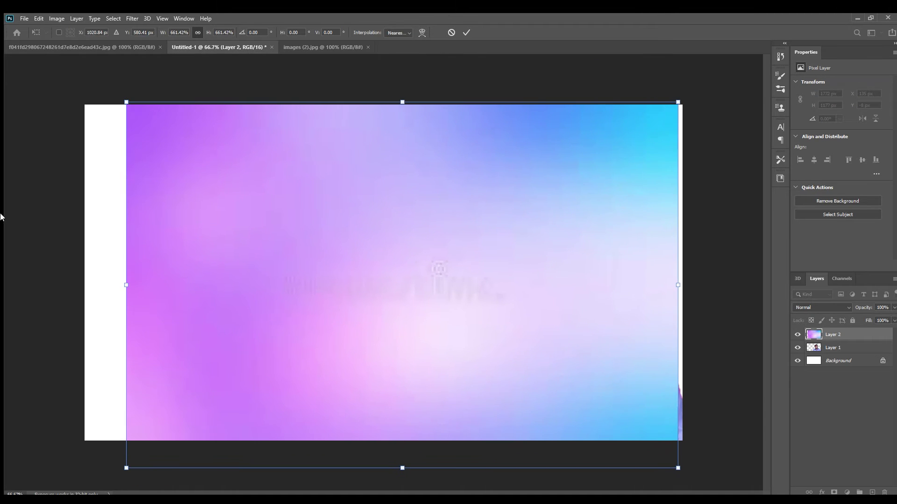
left_click_drag(111, 285, 83, 285)
left_click_drag(677, 284, 694, 285)
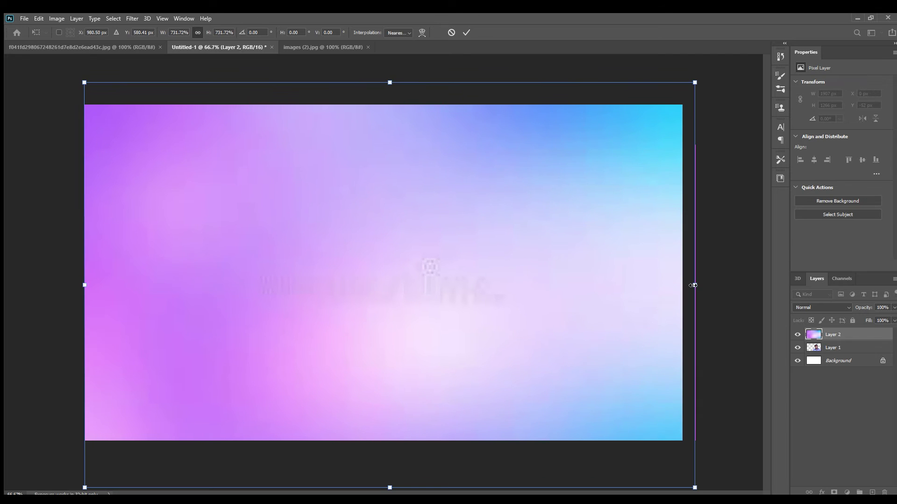
left_click_drag(831, 334, 831, 349)
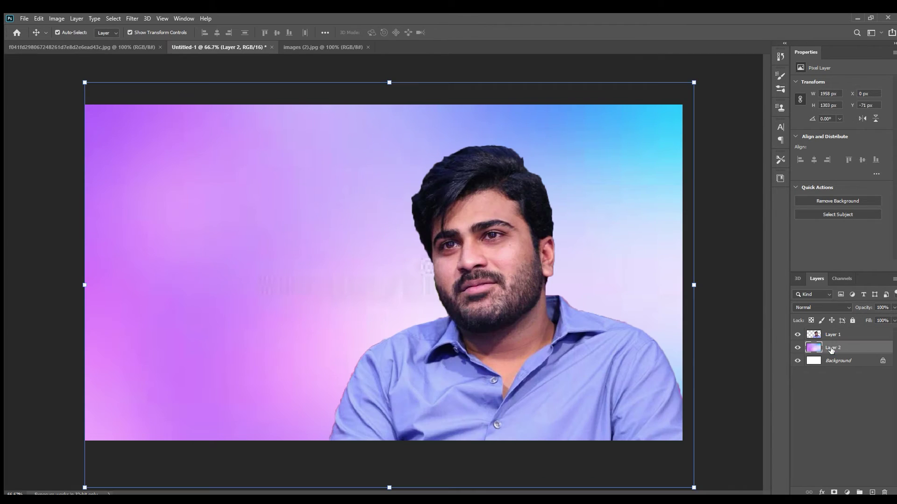
left_click(712, 290)
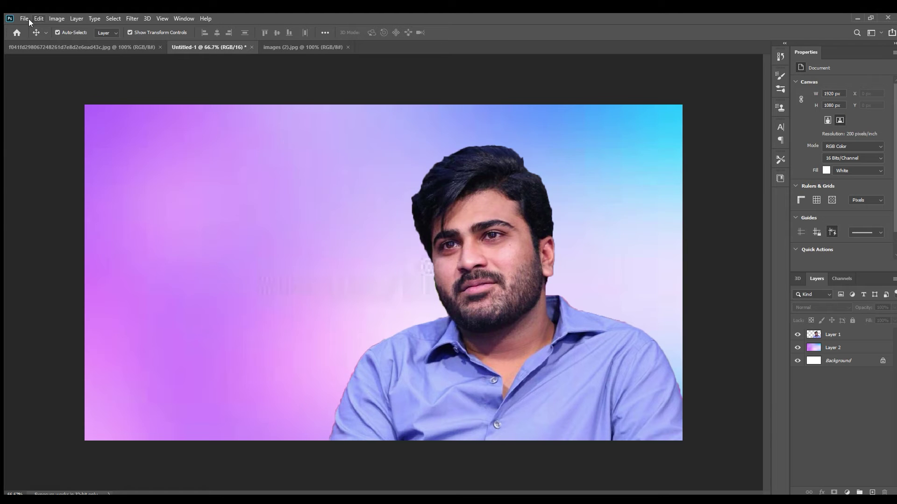
Add a magenta 'Sharvanandh' text layer on the canvas
key("t")
left_click(171, 209)
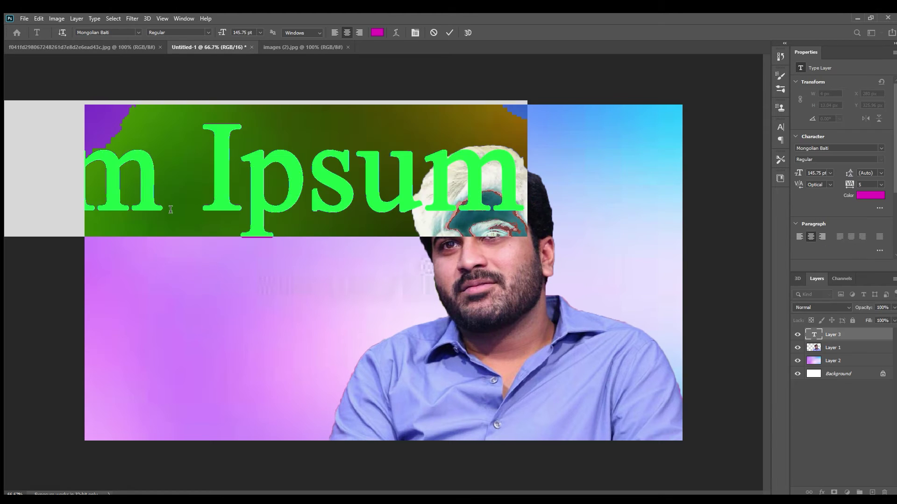
type("Sharvanandh")
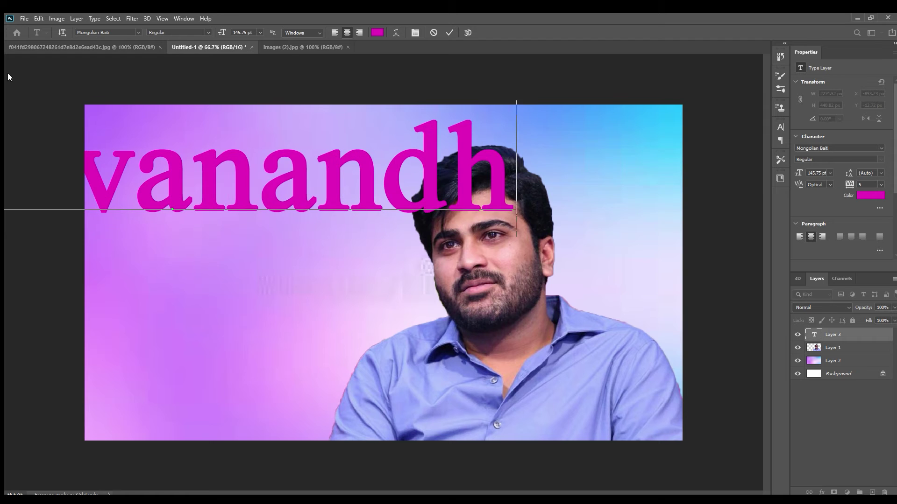
key("ctrl+Return")
key("v")
left_click_drag(144, 206, 393, 238)
Shrink the name to about 44% and place it left of the man's face
mouse_move(743, 243)
left_mouse_down()
mouse_move(151, 156)
mouse_move(345, 195)
left_mouse_up()
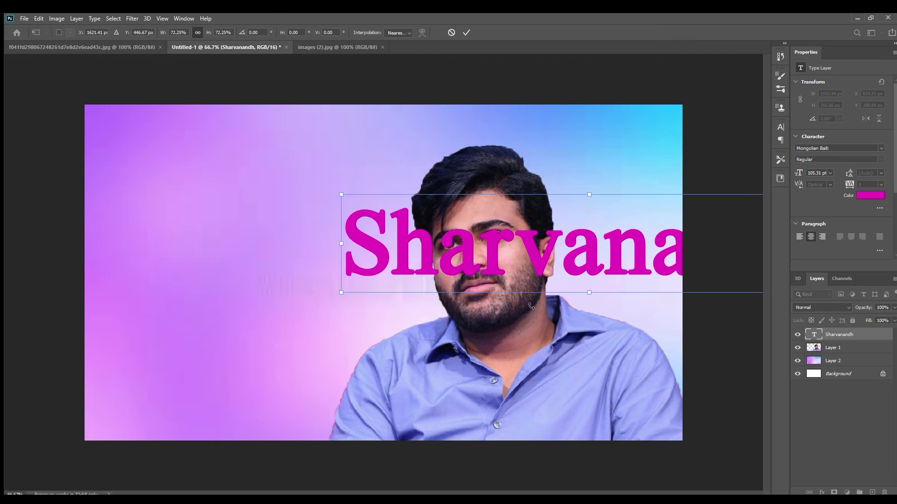
left_click_drag(374, 234, 111, 193)
left_click_drag(577, 159, 434, 189)
left_click_drag(342, 197, 369, 191)
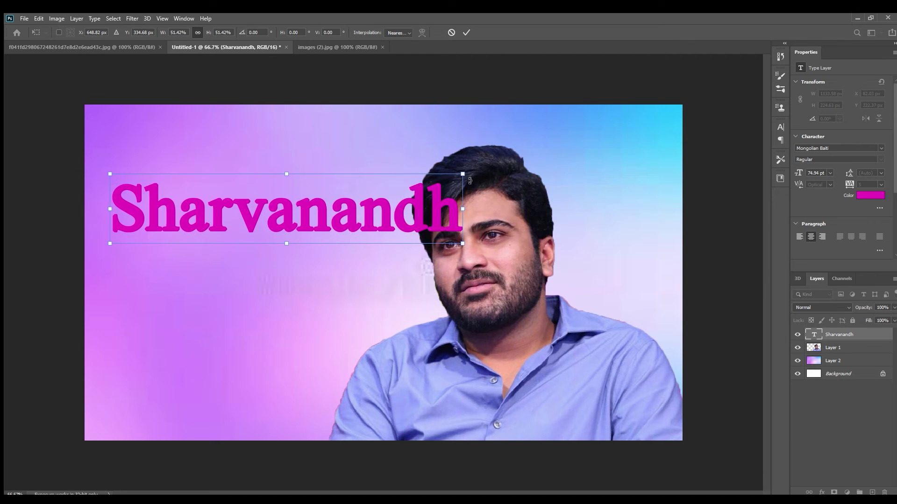
left_click_drag(460, 181, 412, 191)
left_click_drag(316, 239, 300, 239)
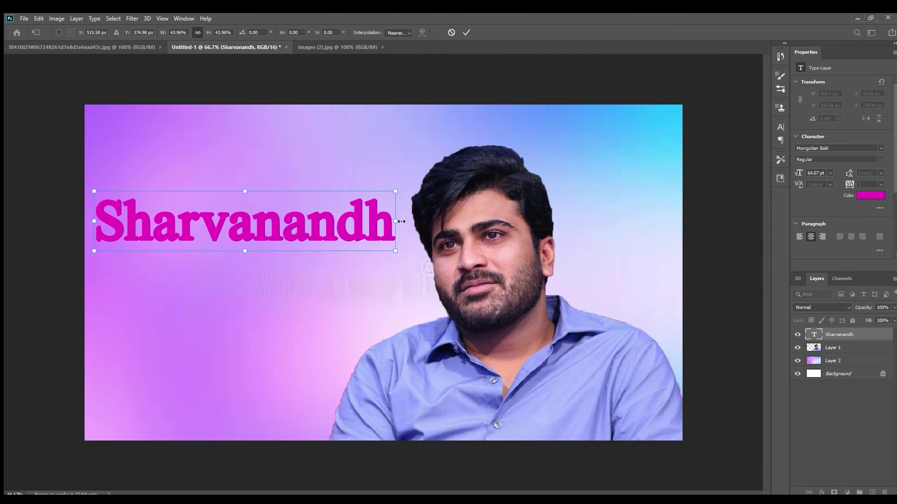
mouse_move(252, 225)
left_mouse_down()
mouse_move(255, 177)
mouse_move(258, 289)
left_mouse_up()
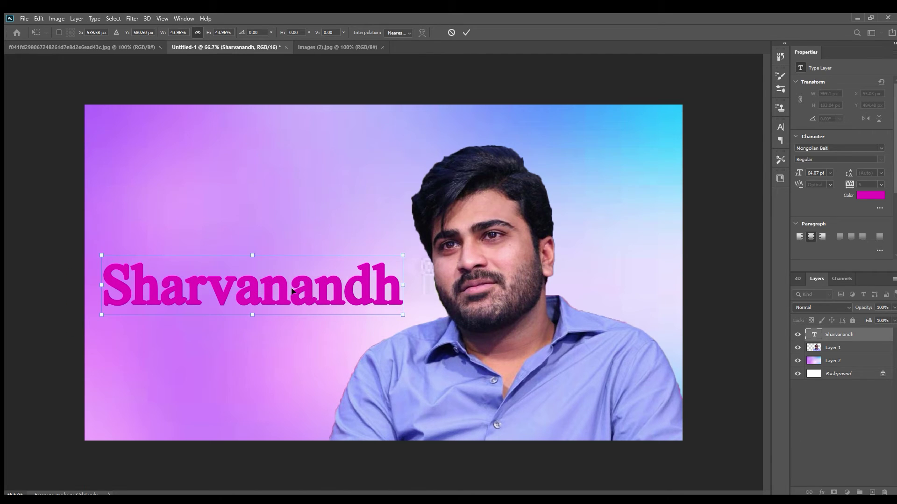
key("Return")
left_click(756, 376)
Change the Sharvanandh Stroke colour to orange-gold using the eyedropper, then deselect
left_click(329, 267)
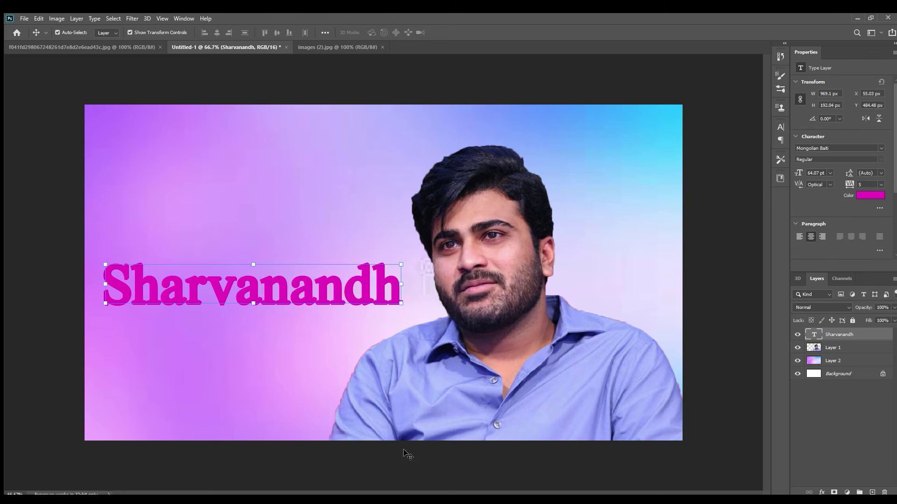
left_click(403, 411)
left_click(839, 335)
left_click_drag(719, 113, 651, 105)
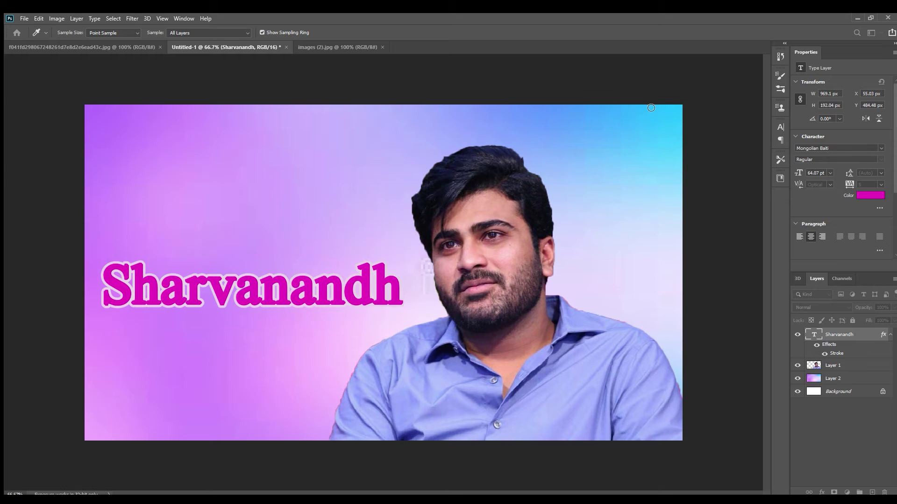
left_click_drag(653, 117, 651, 99)
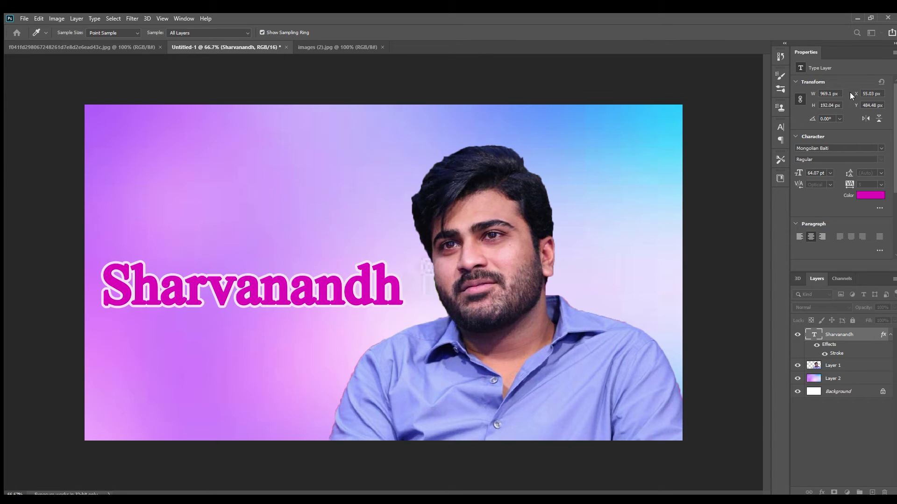
left_click_drag(753, 135, 649, 99)
left_click_drag(699, 146, 724, 110)
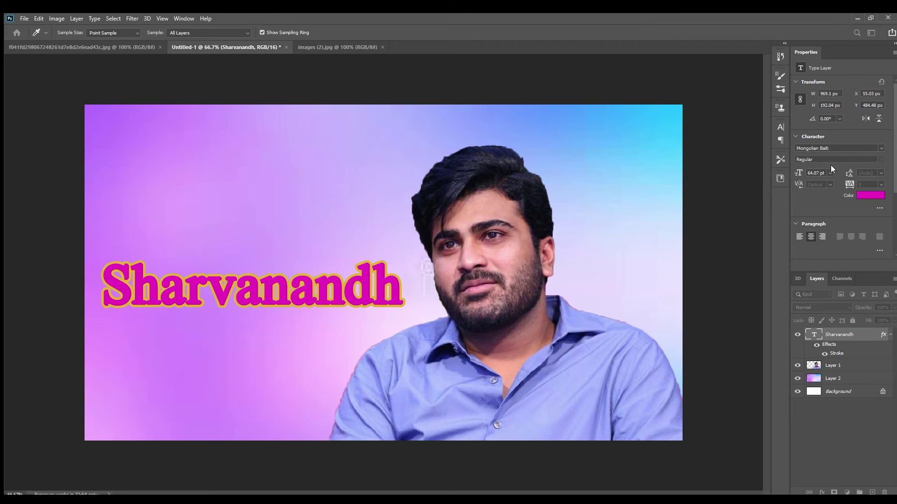
key("h")
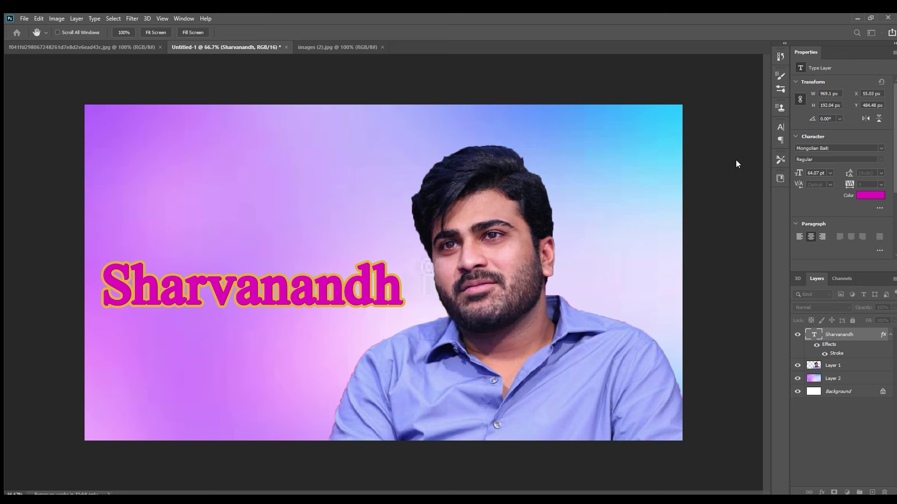
key("ctrl+z")
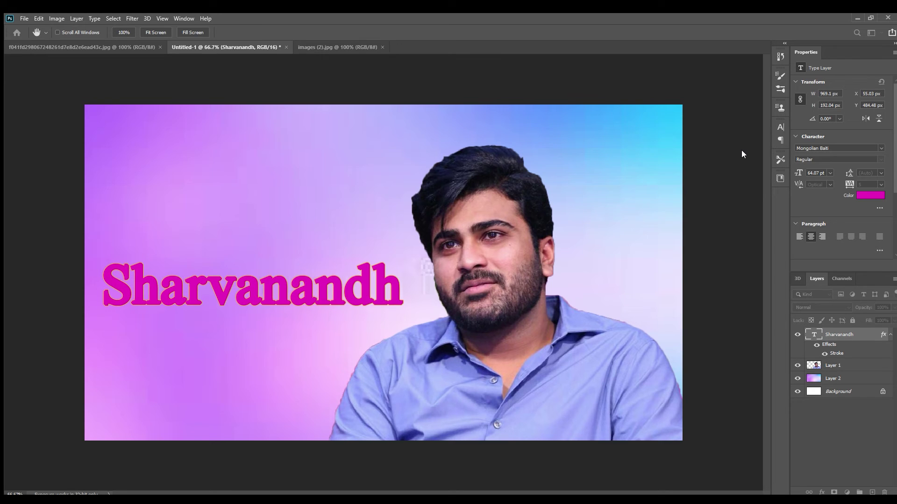
key("v")
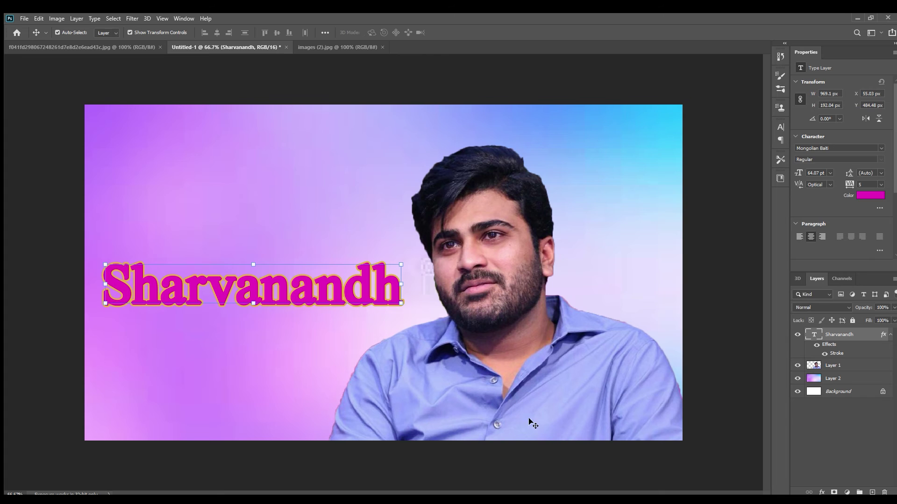
left_click(726, 345)
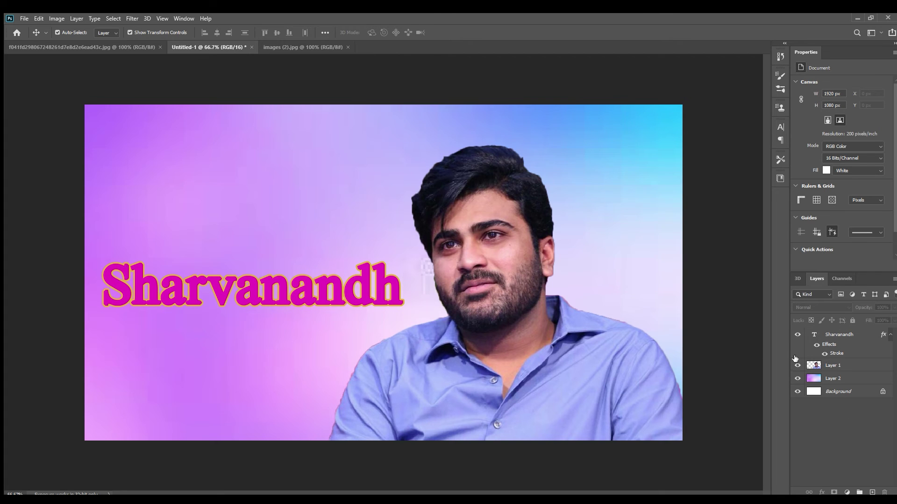
Add 'Happy Birthday' text near the top and resize and reposition it
key("t")
left_click(142, 176)
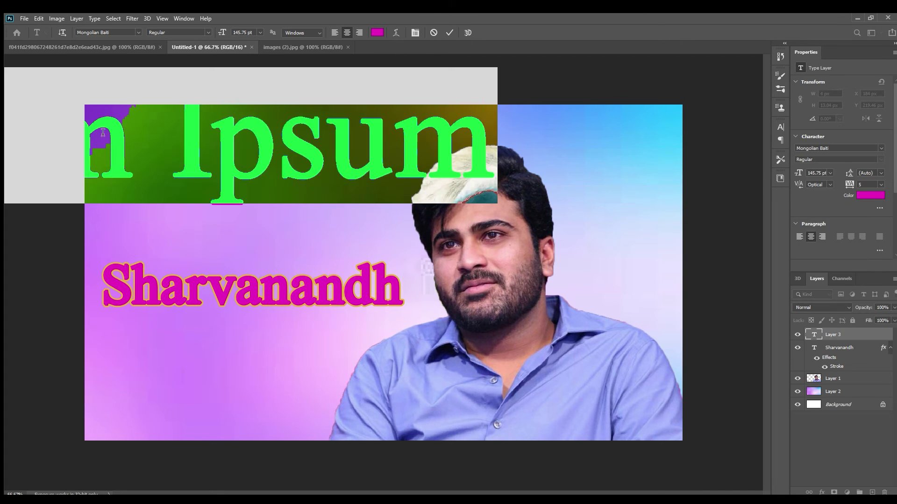
type("Happy")
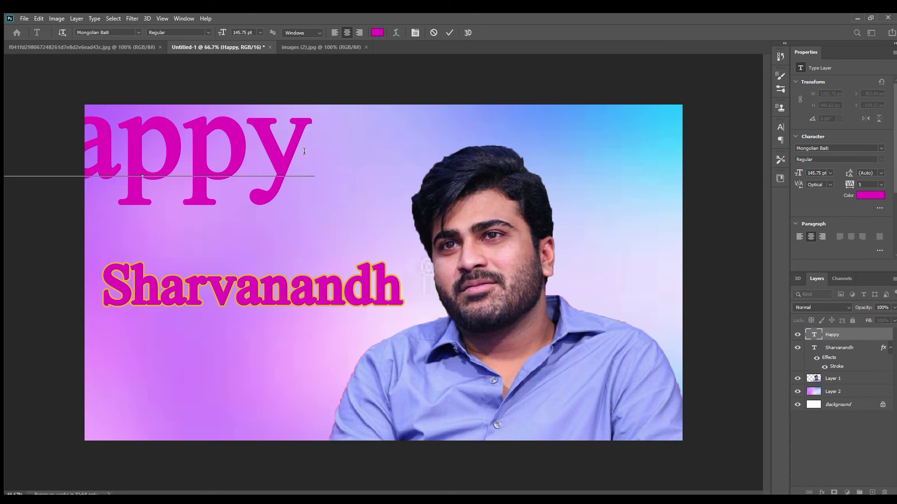
type(" Birthday")
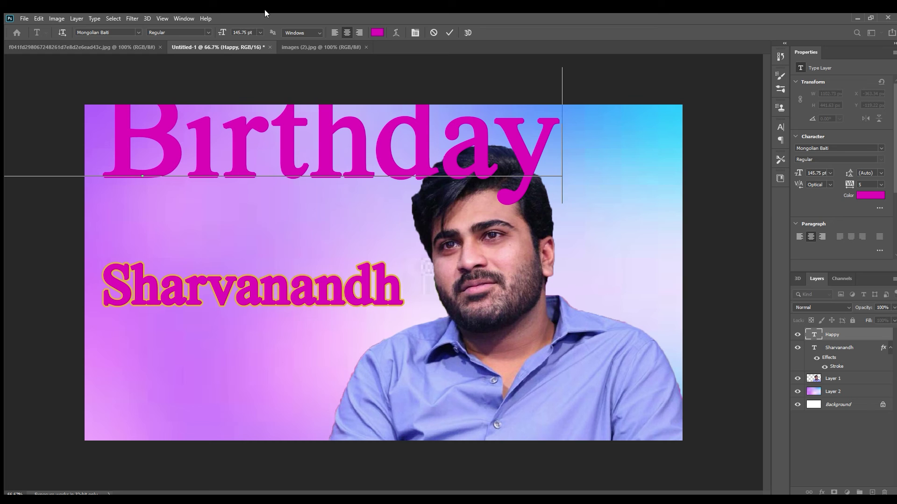
key("ctrl+Return")
key("v")
left_click_drag(555, 204, 612, 260)
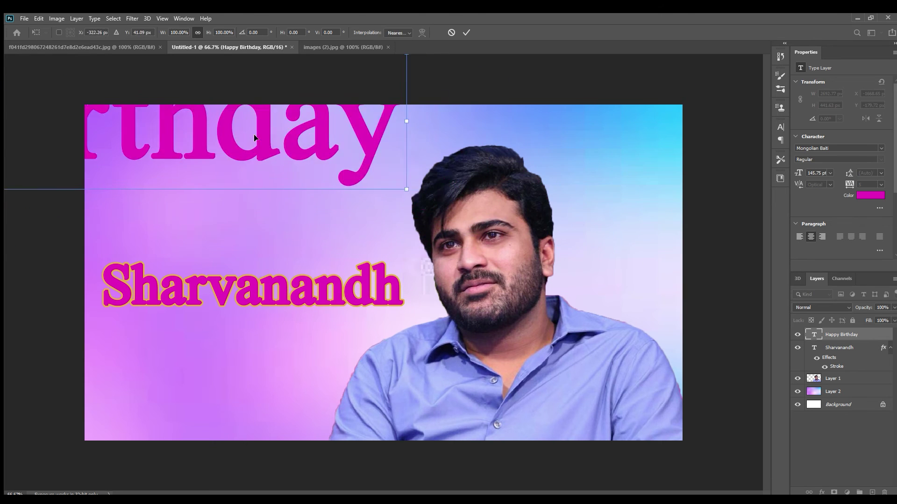
mouse_move(612, 260)
left_mouse_down()
mouse_move(96, 260)
mouse_move(260, 149)
mouse_move(286, 159)
left_mouse_up()
key("Return")
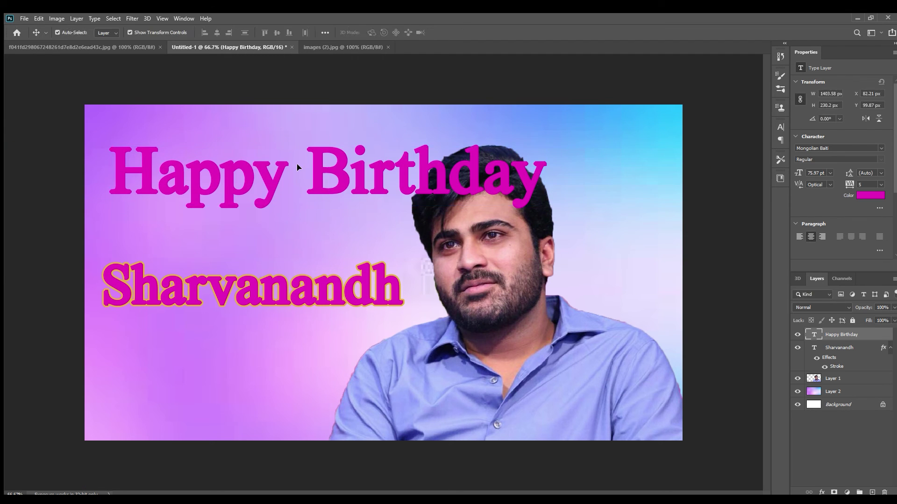
Split 'Happy Birthday' onto two lines, move it up-left, and lower Sharvanandh
key("t")
left_click(300, 169)
key("Return")
left_click(10, 70)
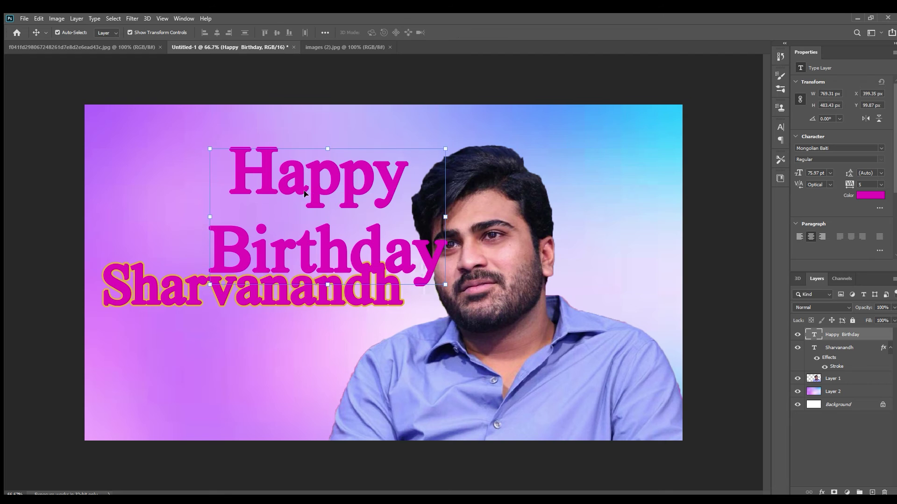
left_click_drag(281, 210, 215, 184)
left_click_drag(240, 290, 234, 307)
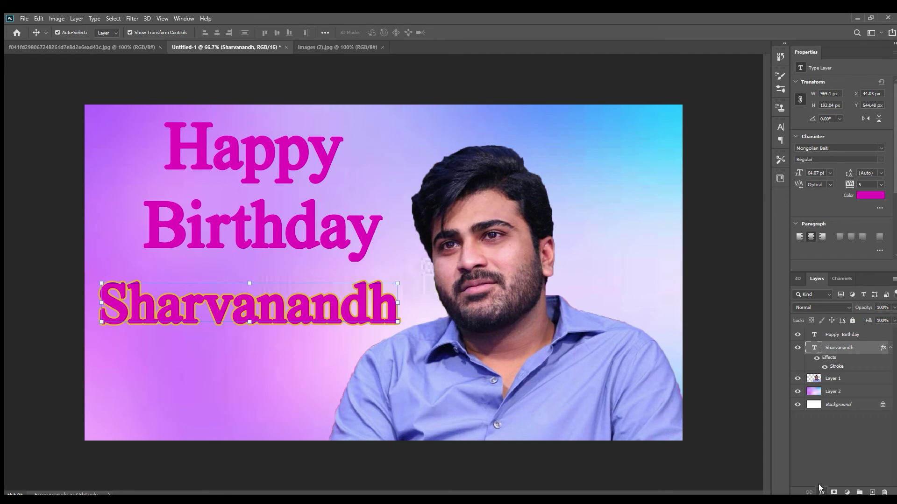
Give the Sharvanandh outline a pale colour sampled with the eyedropper
key("h")
key("i")
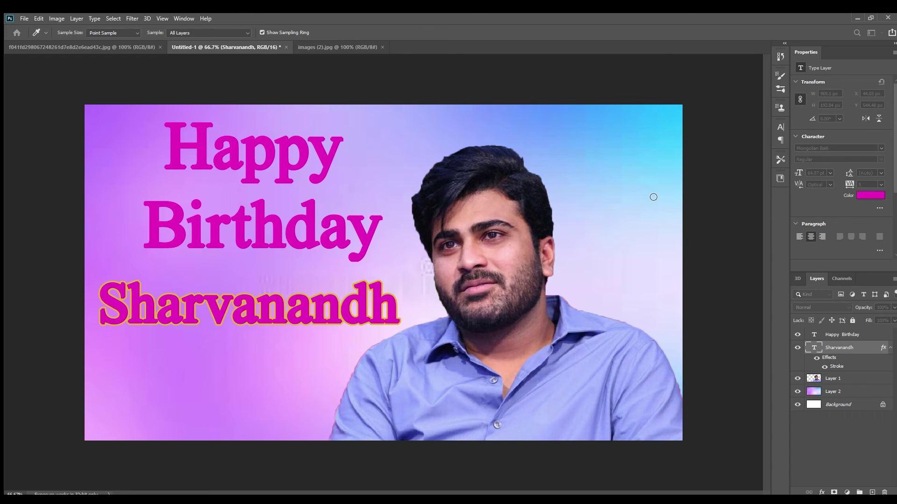
key("h")
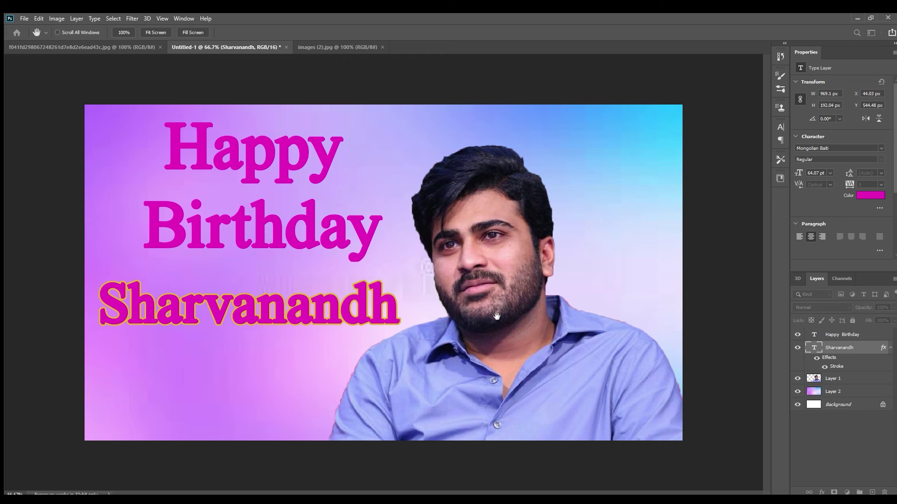
key("i")
left_click(572, 187)
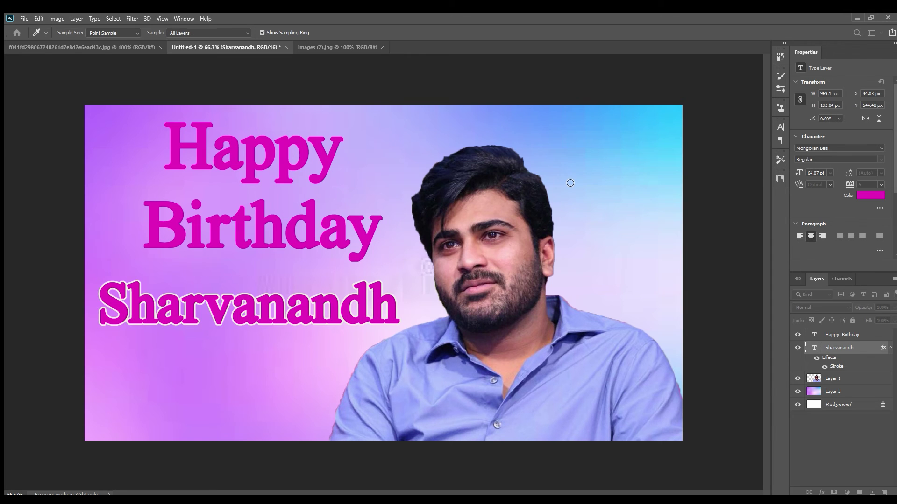
key("h")
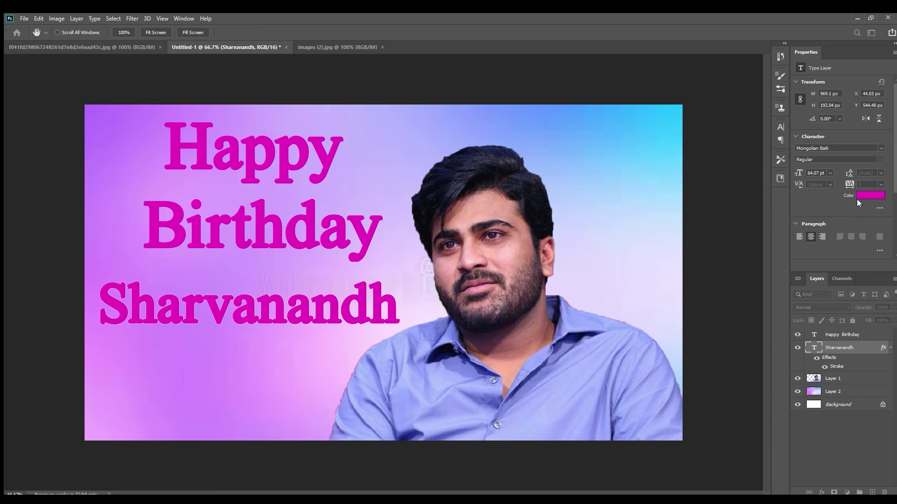
Recolour the Happy Birthday text blue
key("v")
left_click(227, 220)
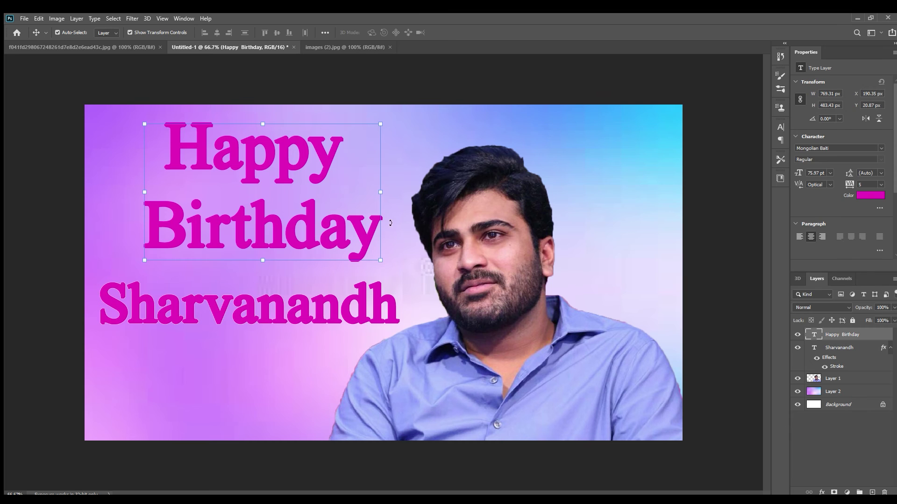
key("i")
key("Return")
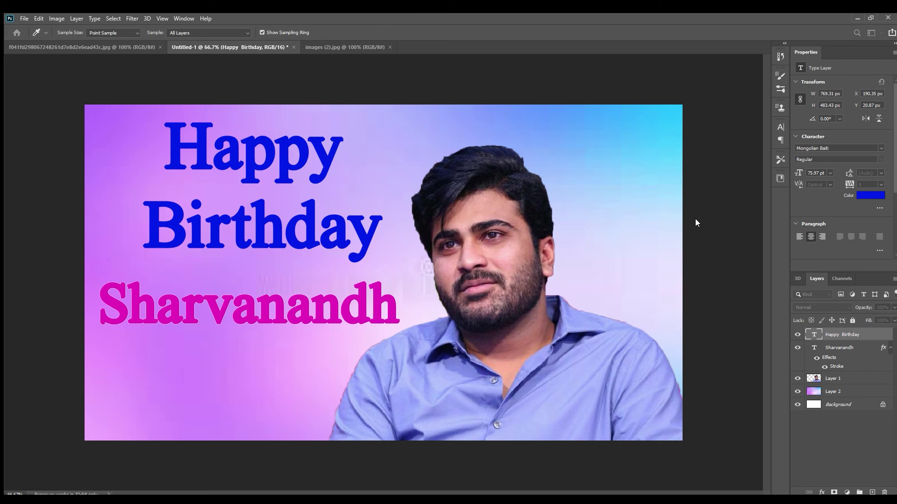
key("v")
left_click(752, 251)
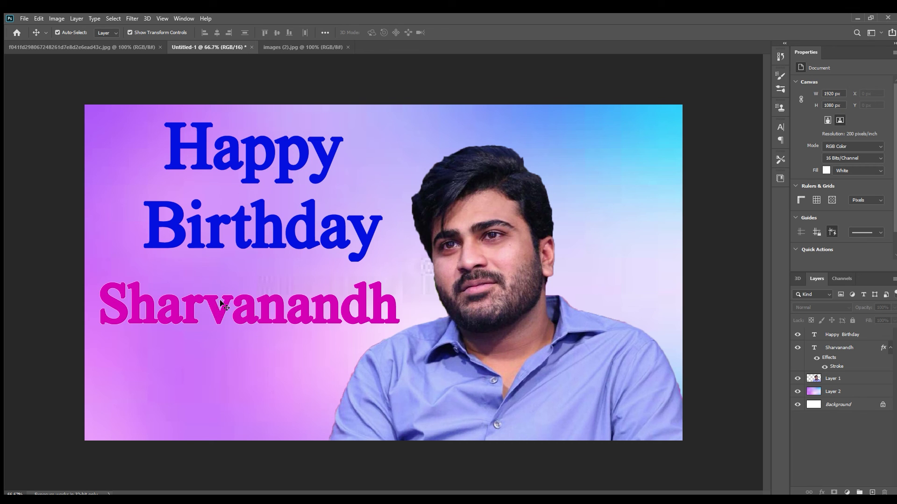
Enlarge the man's photo slightly and lower it to fill the canvas bottom
left_click_drag(495, 298, 531, 243)
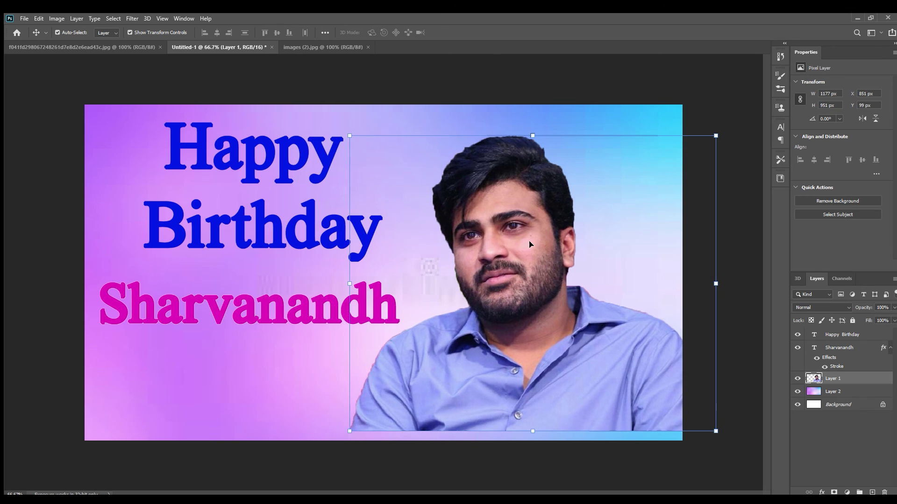
left_click_drag(532, 136, 533, 129)
left_click_drag(534, 250, 534, 257)
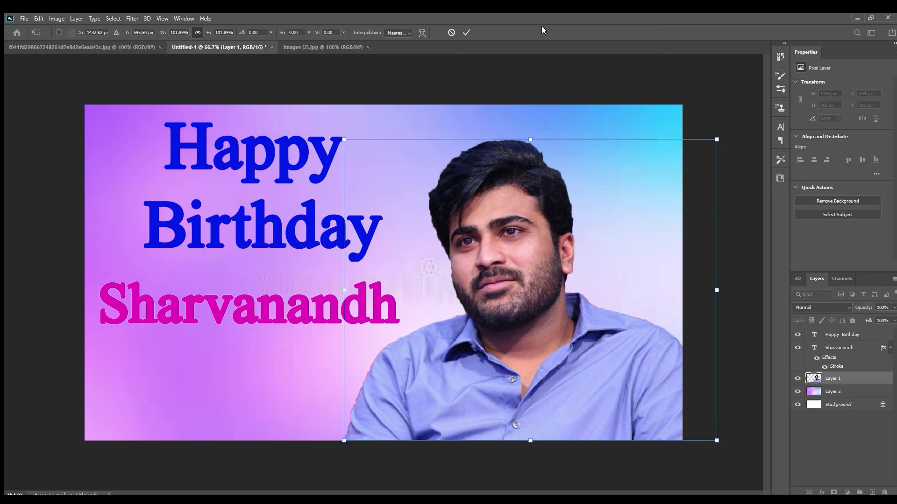
key("Return")
Set the Sharvanandh text in the Gabriola font
left_click(40, 70)
left_click(209, 301)
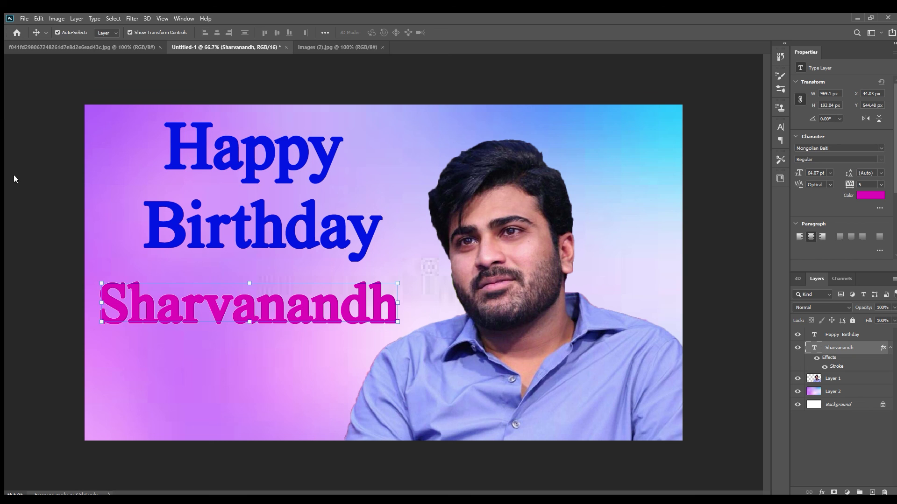
key("t")
left_click(135, 31)
key("Down")
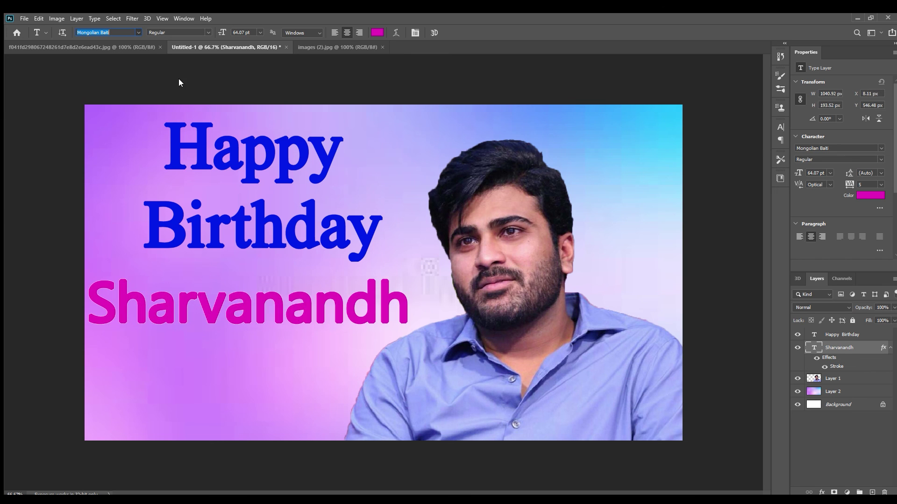
key("Down")
key("Down")
key("Return")
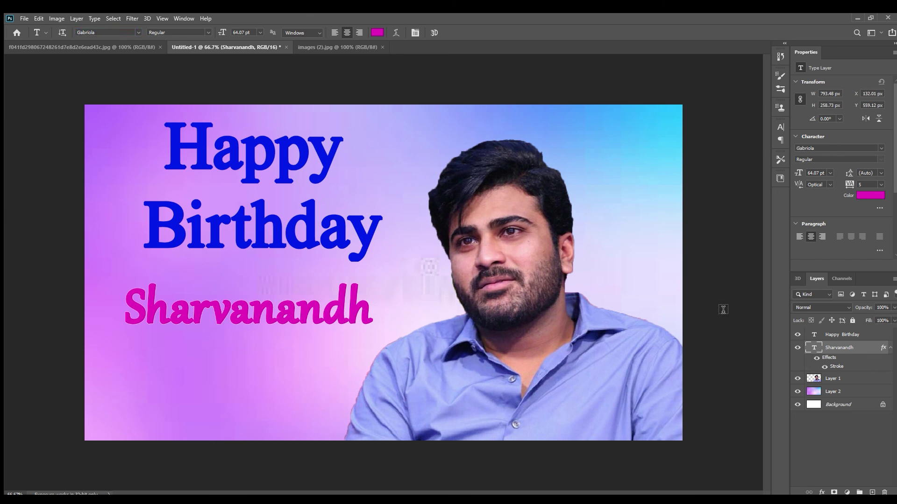
Enlarge the name to about 72 pt and nudge it slightly right
key("ctrl+t")
left_click_drag(125, 319, 94, 318)
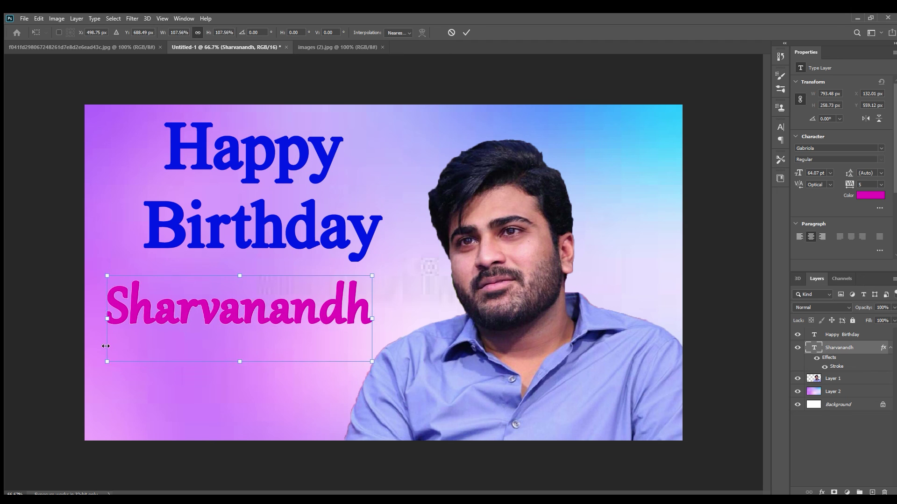
key("Return")
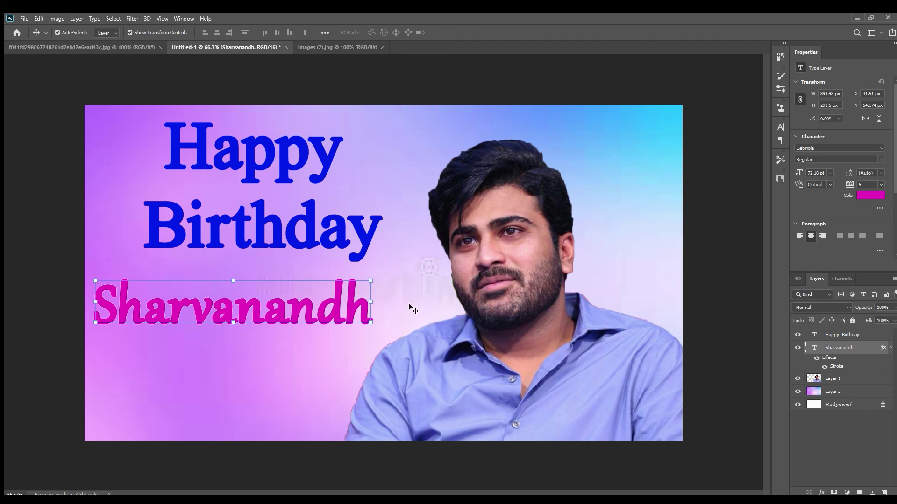
left_click_drag(415, 290, 424, 292)
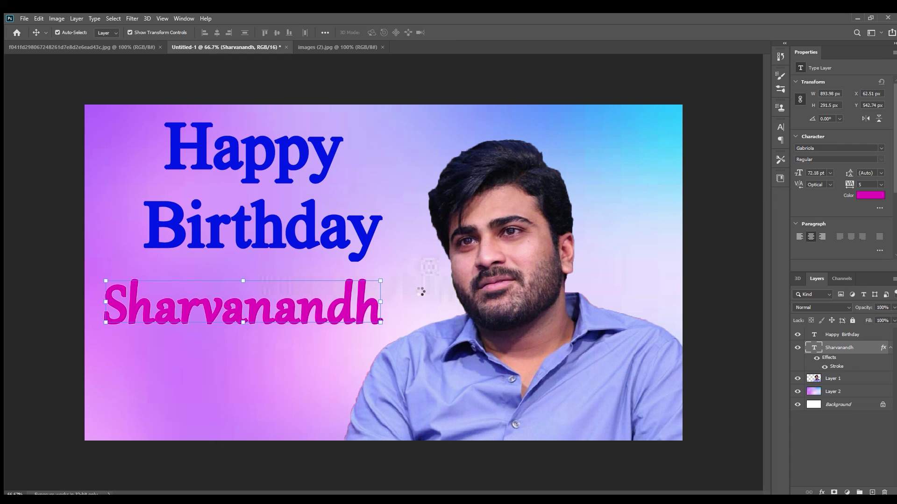
left_click(53, 161)
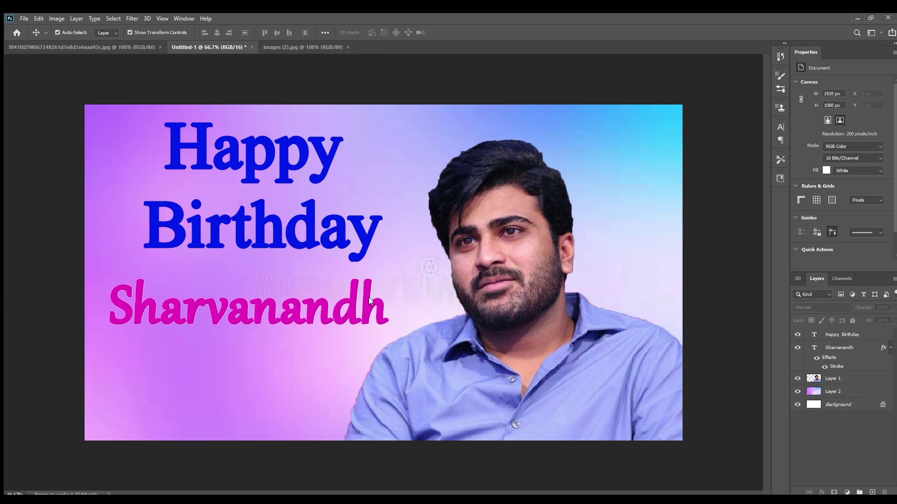
Save the thumbnail design with Ctrl+S as the Photoshop file Untitled-1.psd
key("ctrl+s")
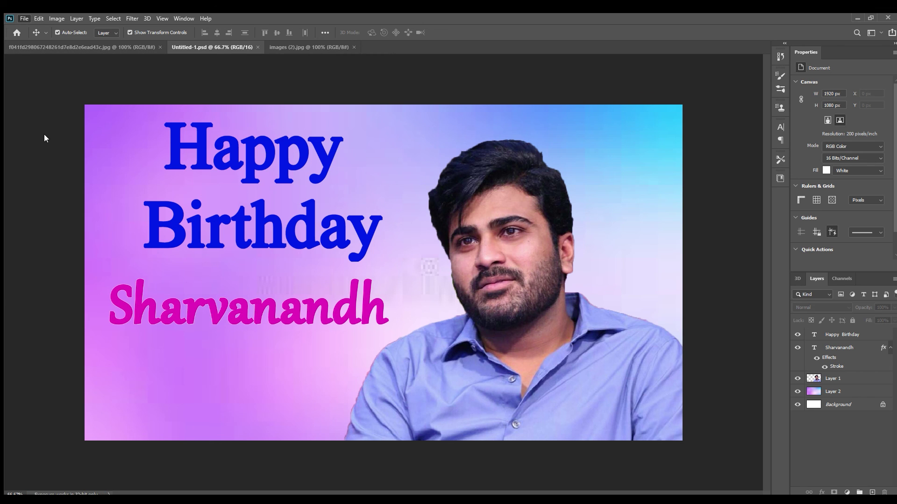